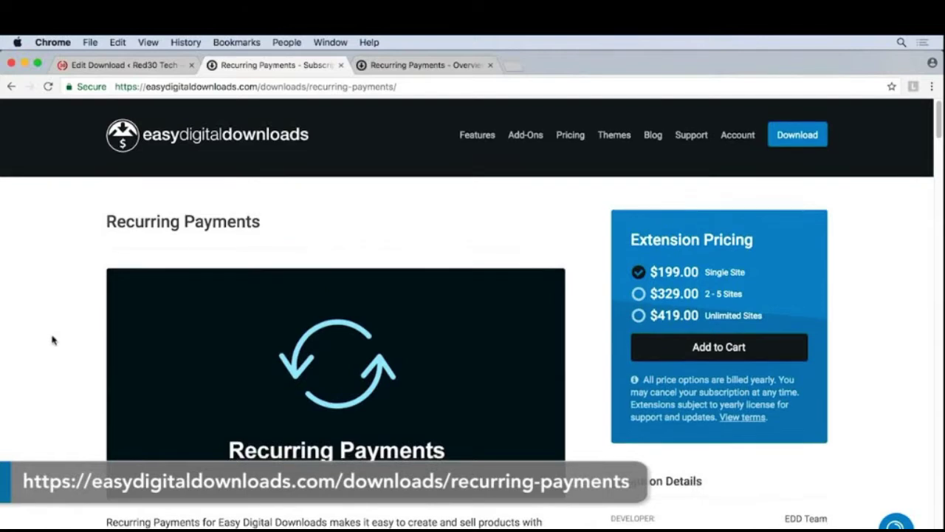
Review the Recurring Payments extension page, covering its pricing, requirements, reasons to use it and features.
scroll(52, 339, down, 3)
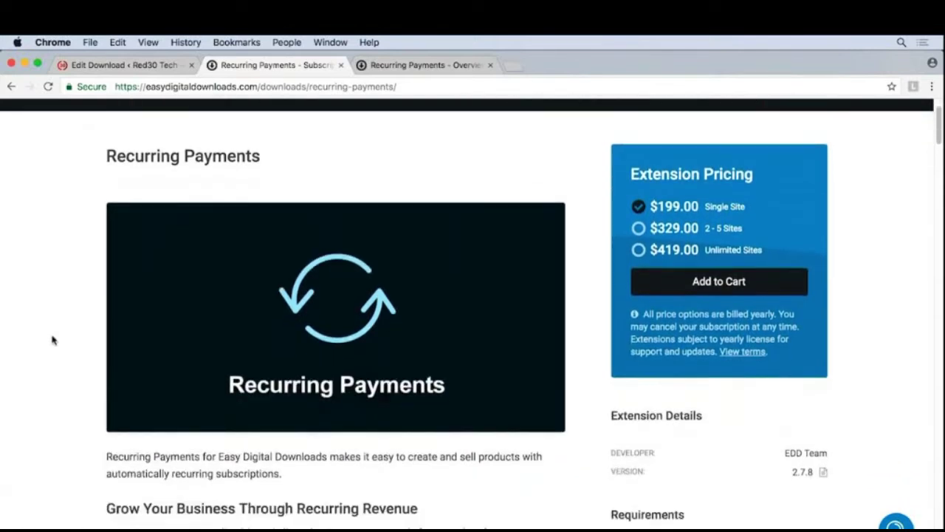
scroll(52, 340, down, 2)
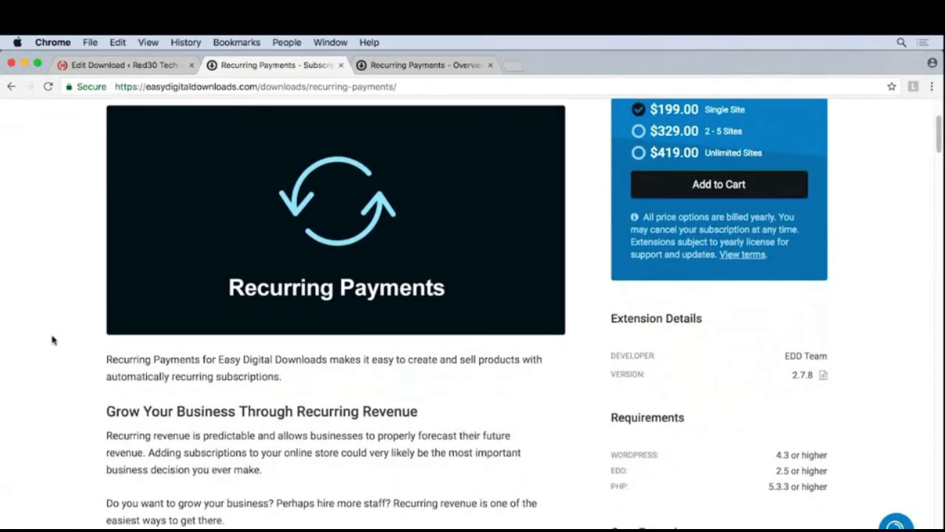
scroll(52, 340, down, 3)
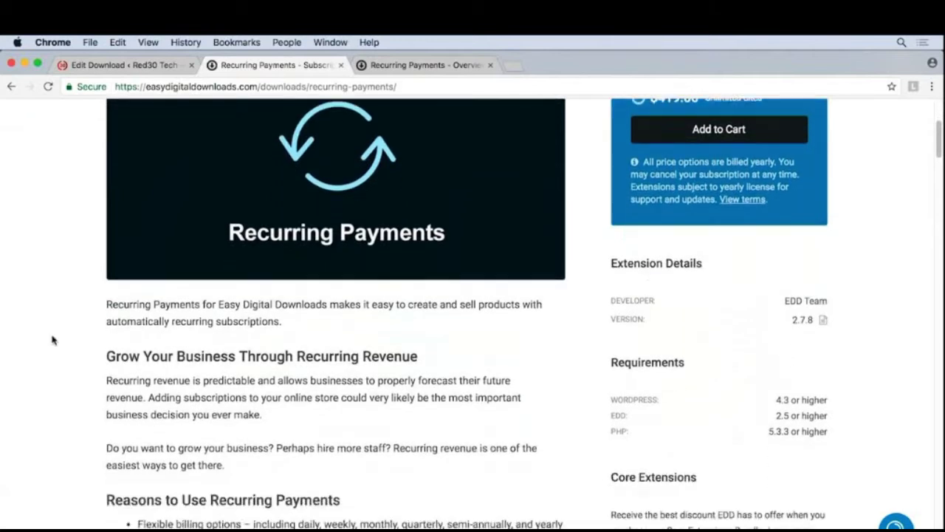
scroll(52, 339, down, 2)
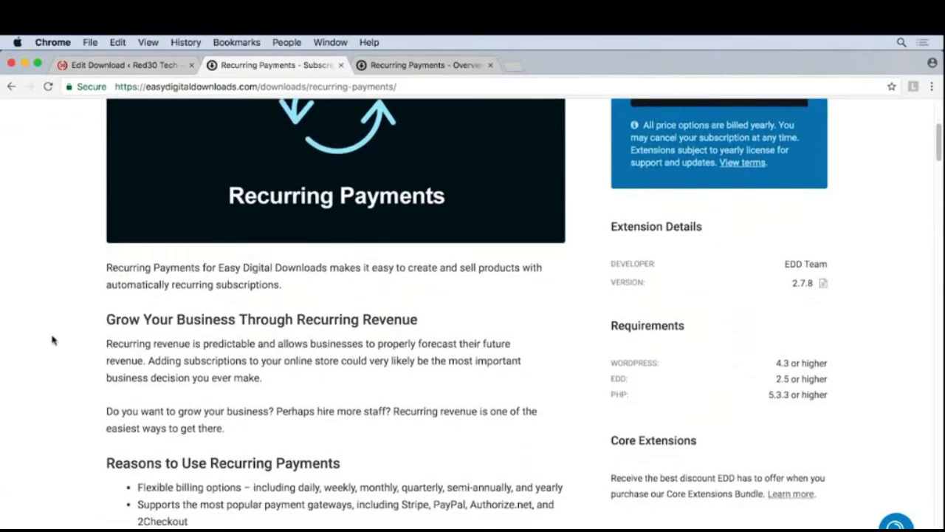
scroll(52, 340, down, 1)
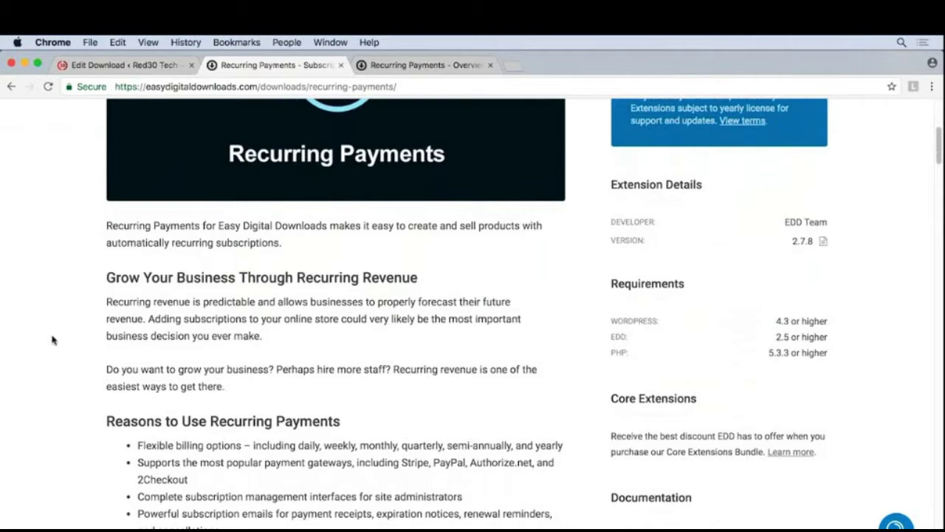
scroll(52, 340, down, 2)
scroll(53, 339, down, 6)
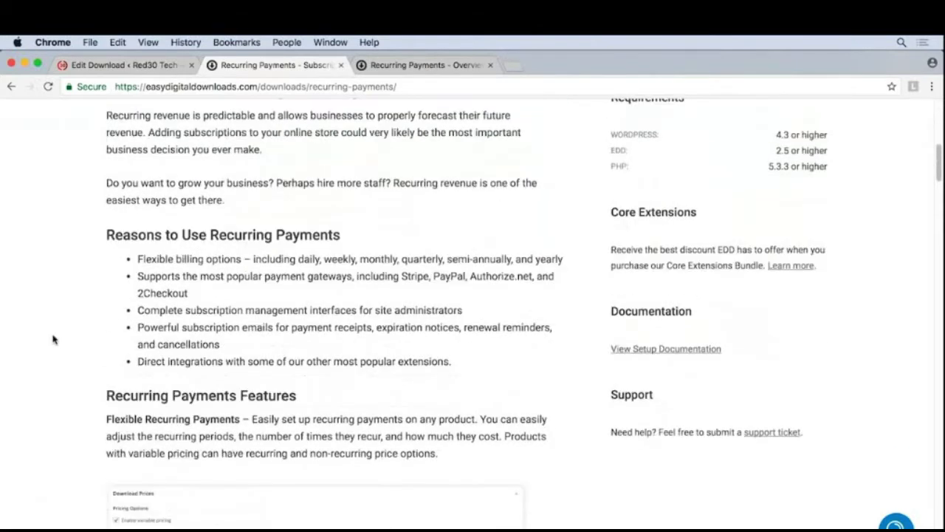
scroll(52, 339, down, 6)
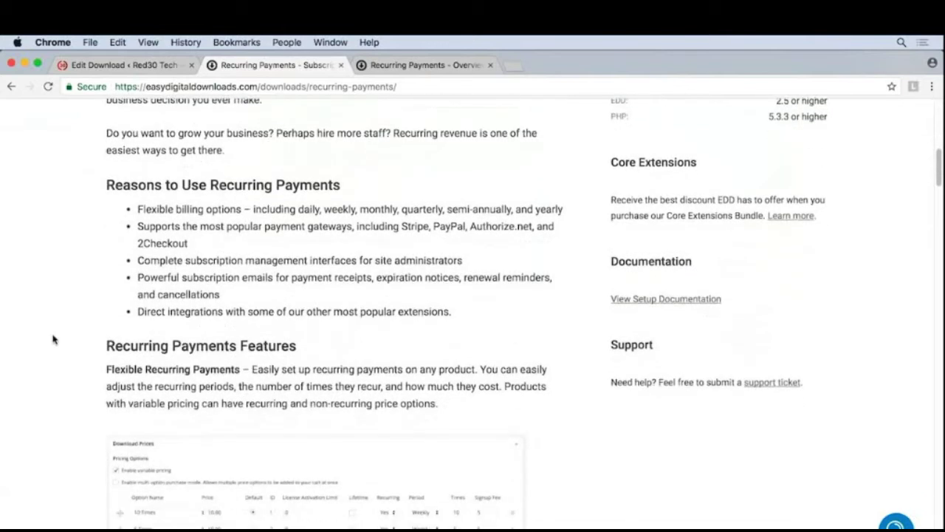
scroll(53, 339, down, 2)
scroll(53, 340, up, 15)
scroll(52, 340, up, 14)
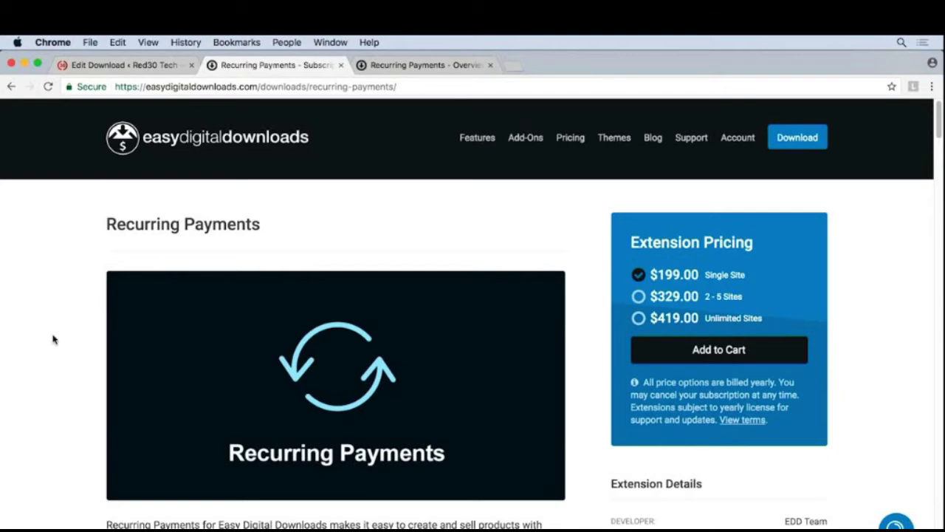
Switch to the Red30 Tech WordPress admin, upload edd-recurring-master.zip as a new plugin and install it.
click(127, 66)
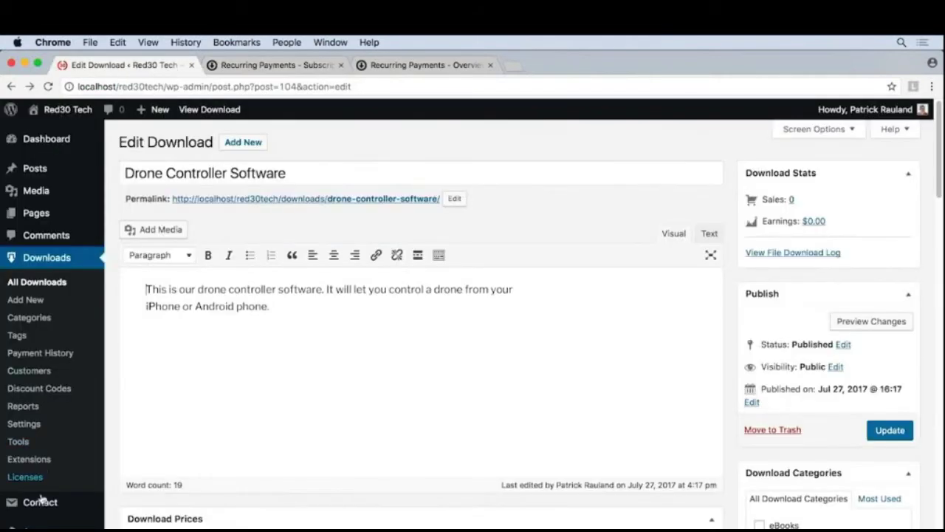
mouse_move(42, 523)
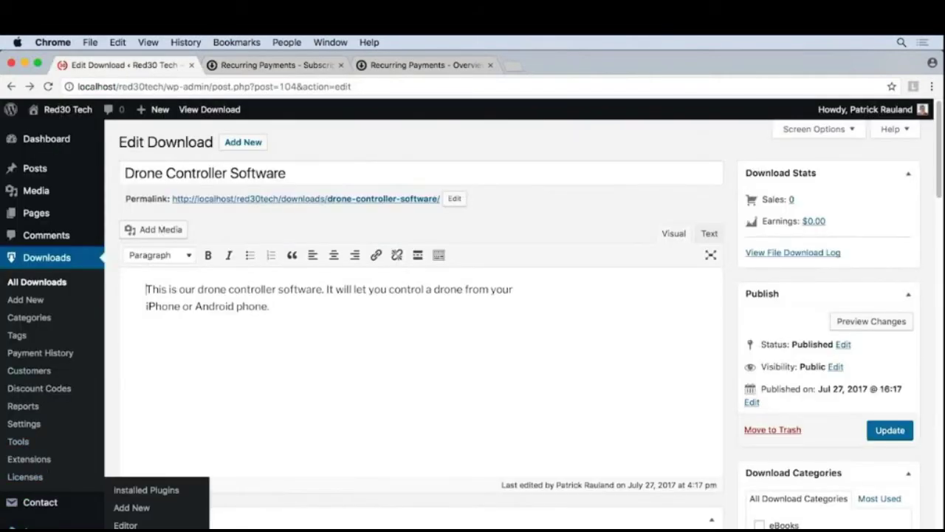
click(132, 508)
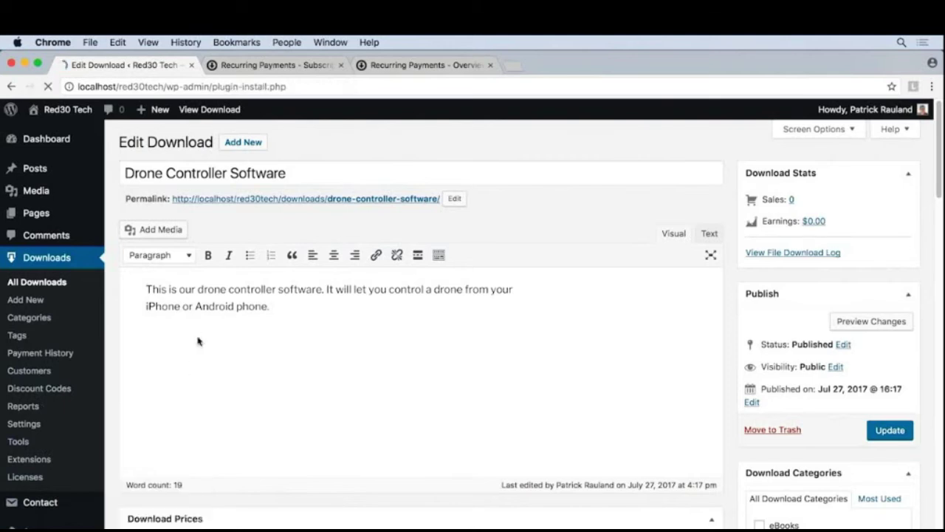
click(237, 142)
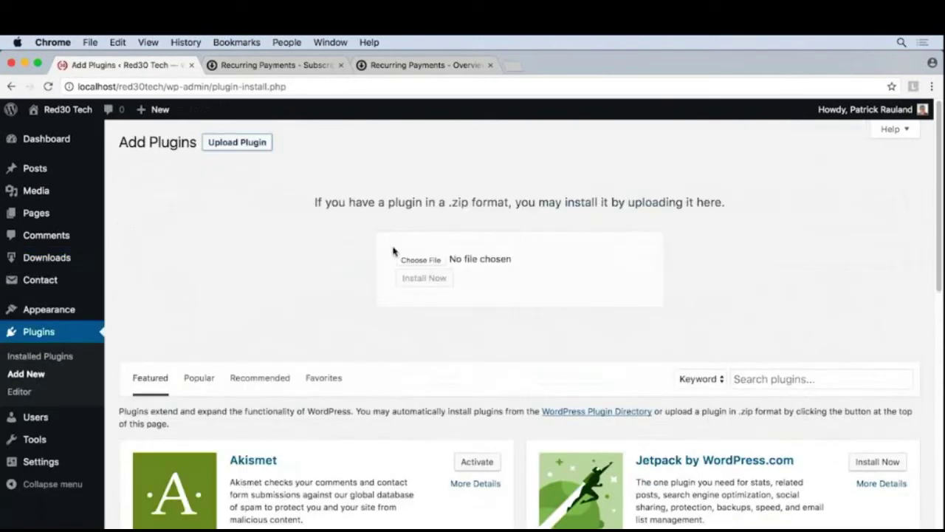
click(411, 261)
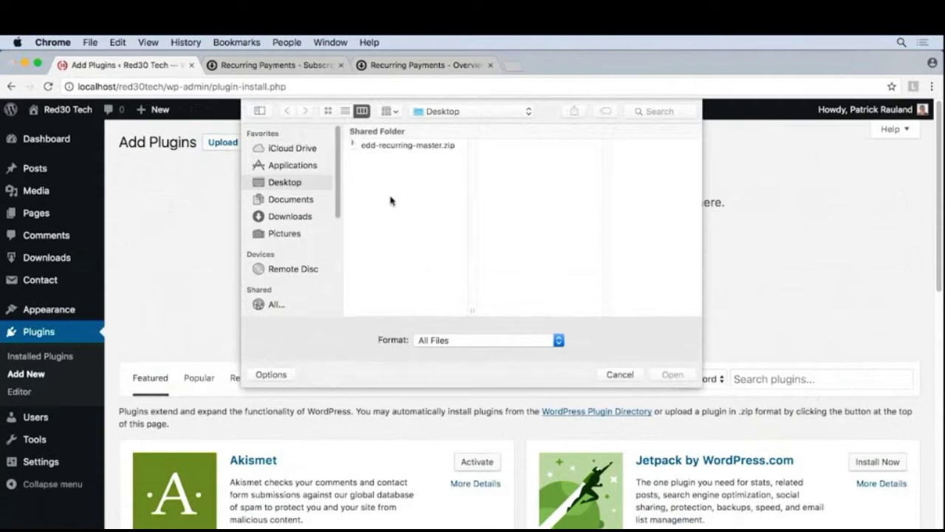
click(389, 146)
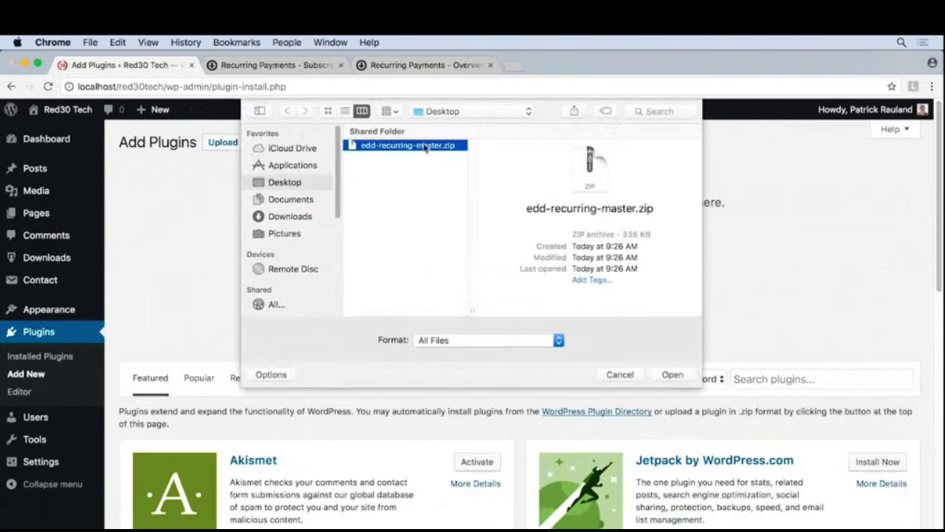
click(671, 374)
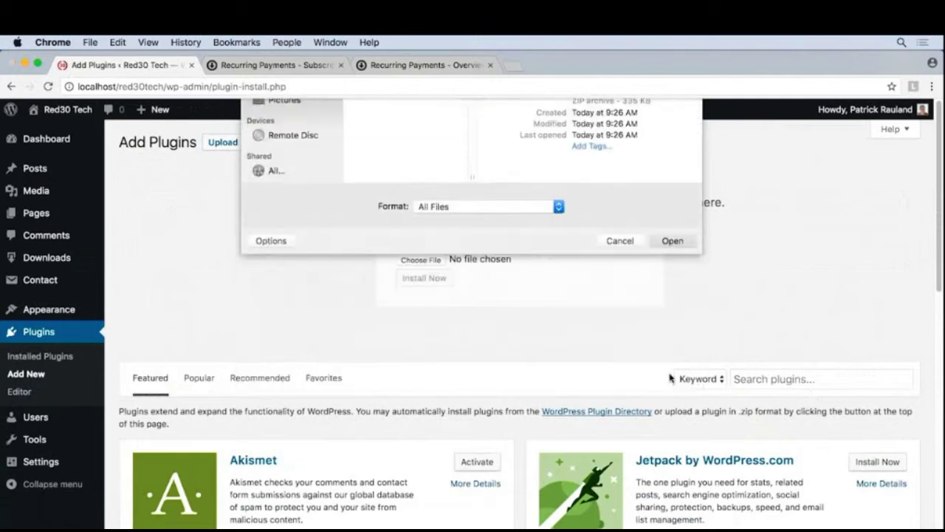
click(443, 285)
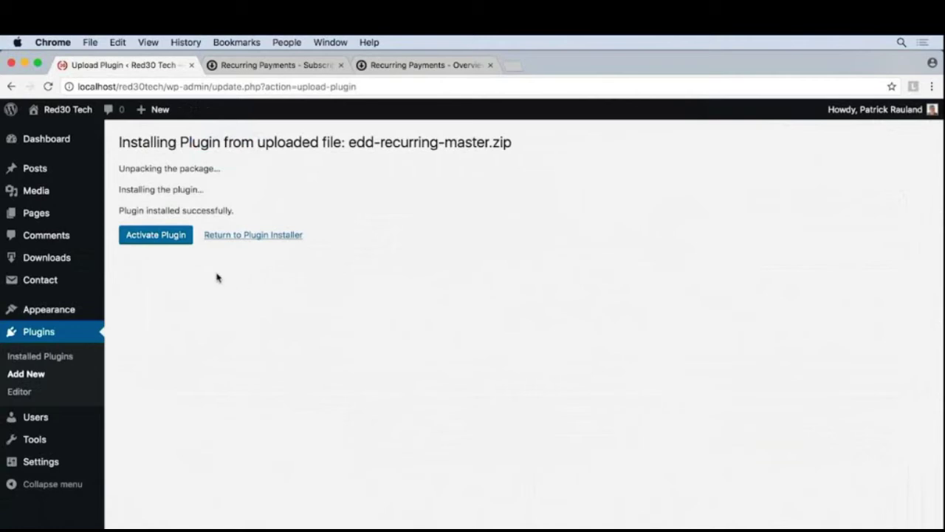
Activate the Recurring Payments plugin and start the subscription payments database upgrade.
click(168, 235)
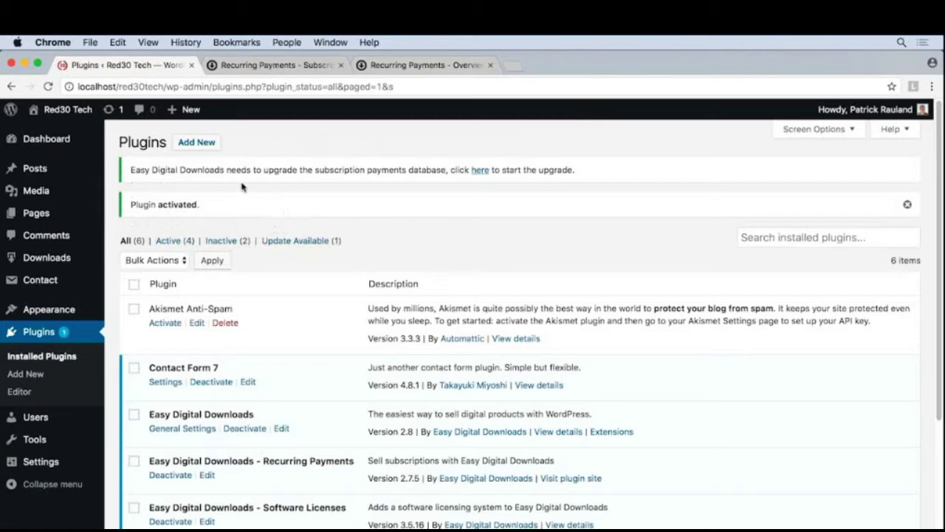
click(478, 170)
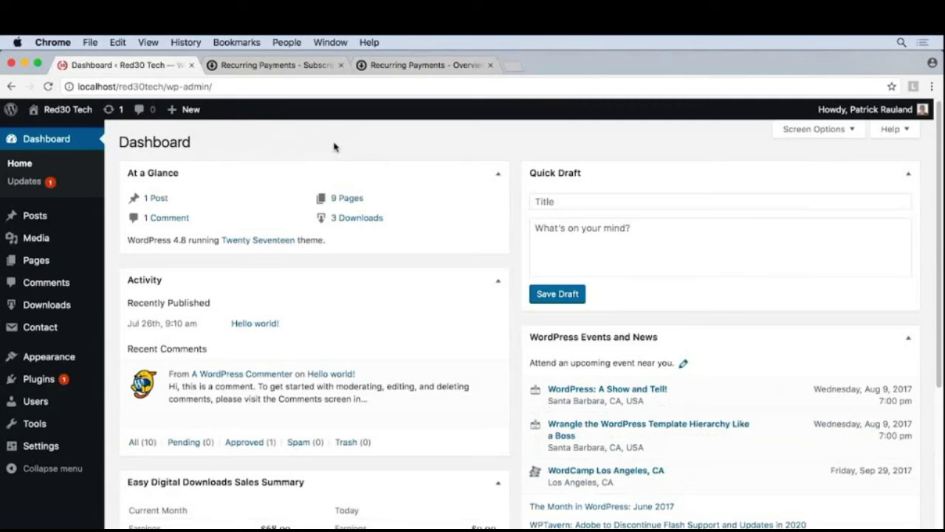
Open the Drone Controller Software download for editing and set its price to $50.
click(65, 307)
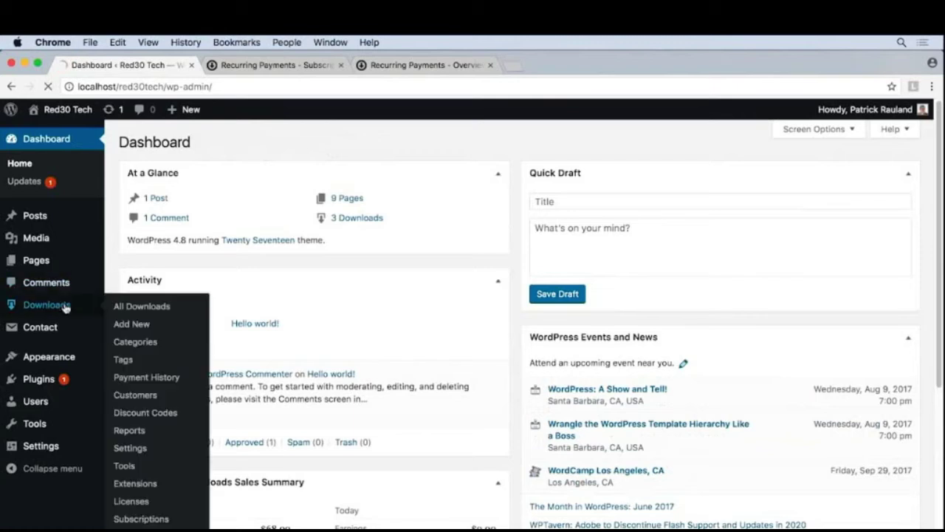
mouse_move(220, 276)
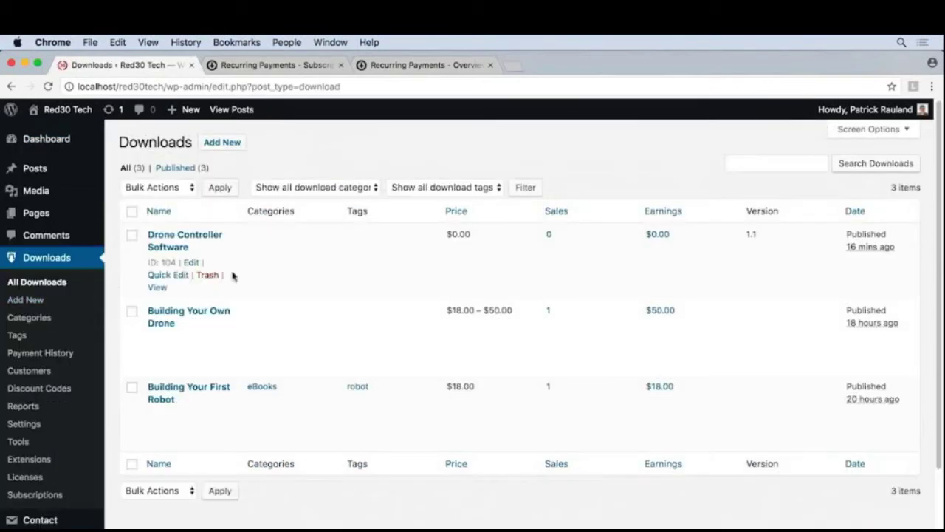
click(196, 240)
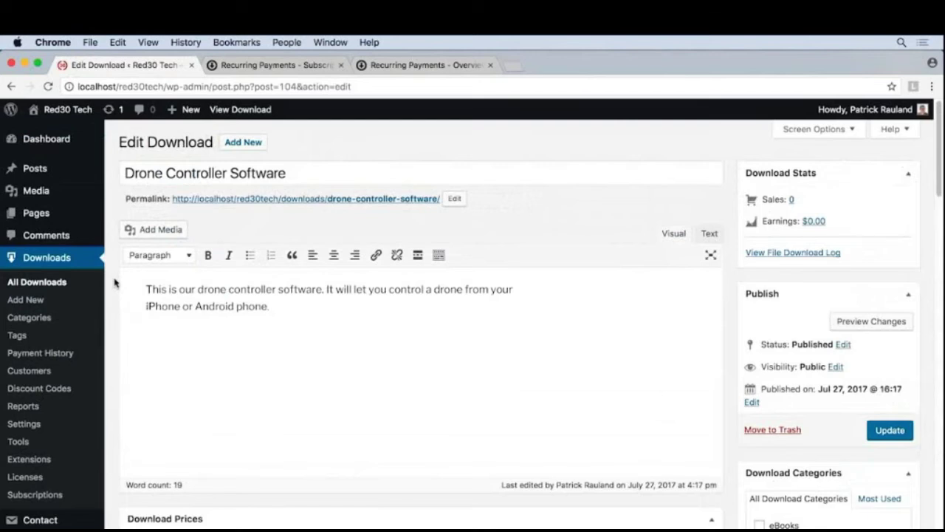
scroll(114, 283, down, 5)
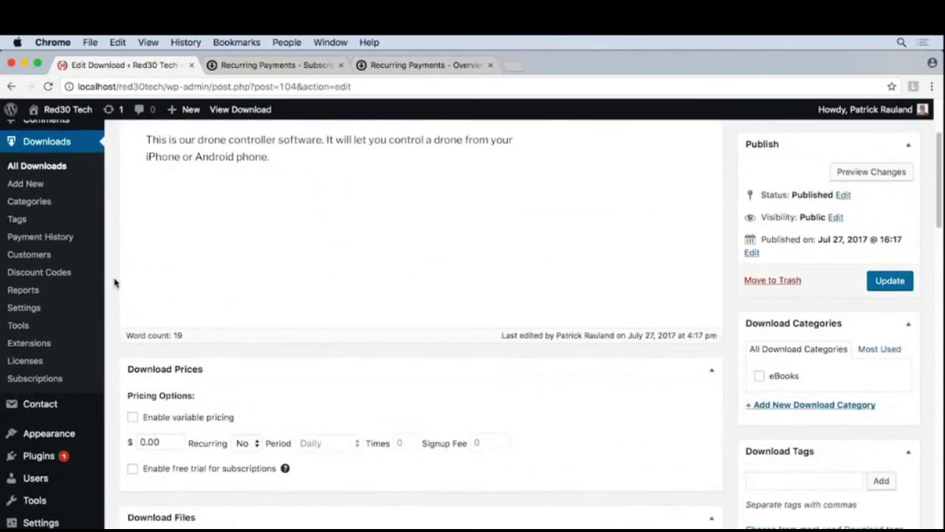
click(170, 427)
drag(169, 428, 130, 429)
text(50)
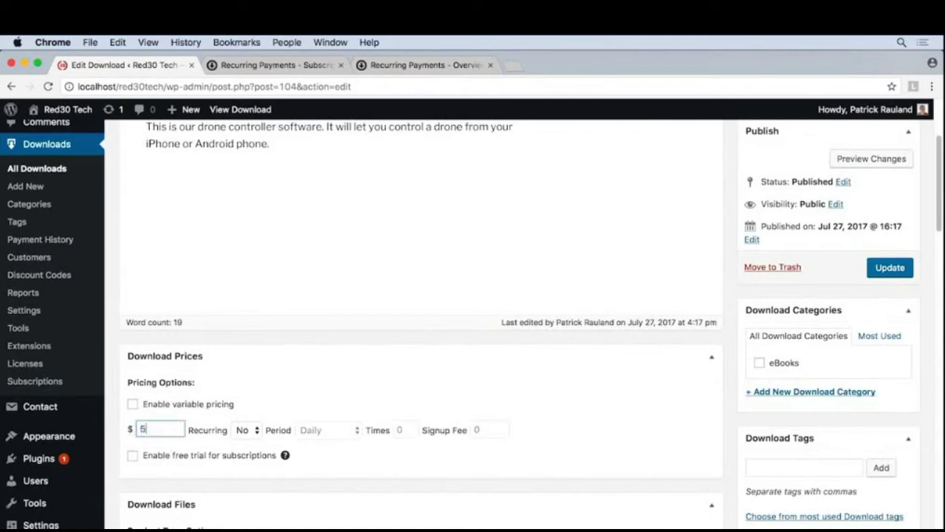
click(117, 403)
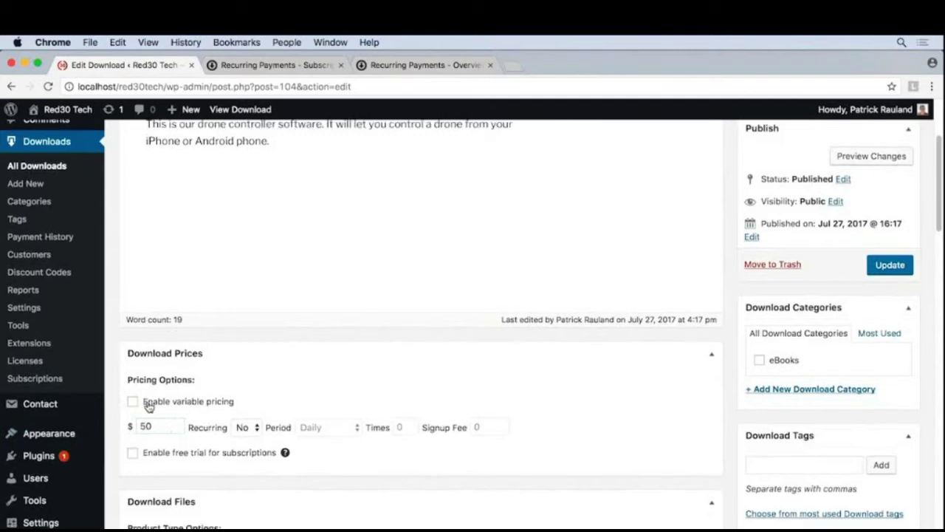
Make the download's price recurring with a Yearly period.
scroll(150, 402, down, 2)
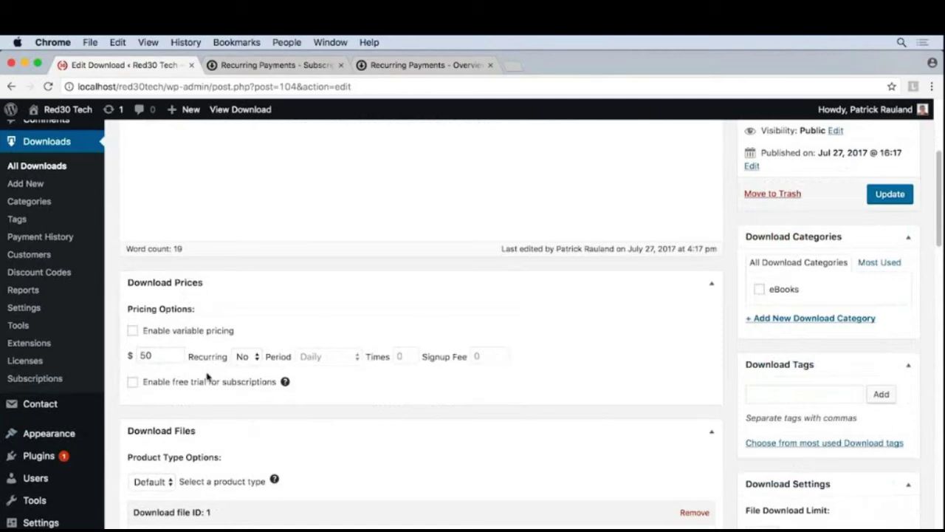
click(250, 358)
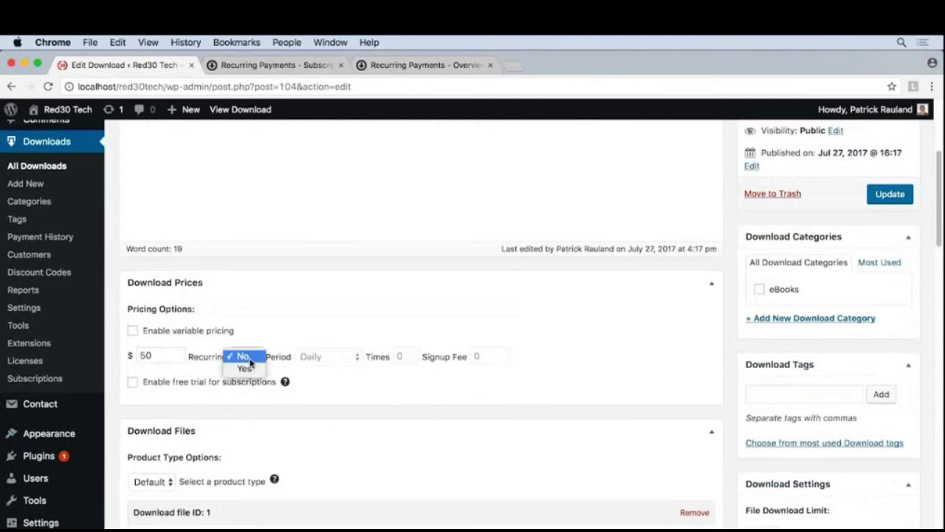
click(244, 368)
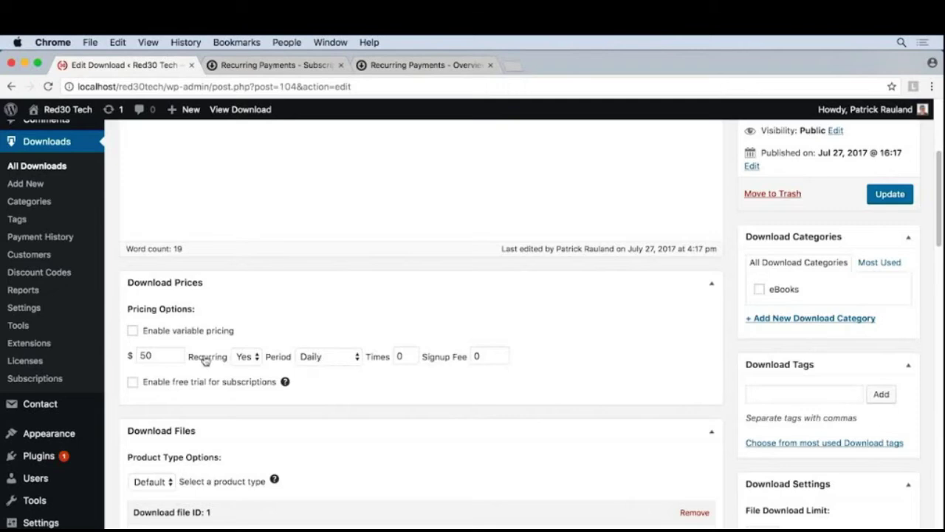
click(344, 359)
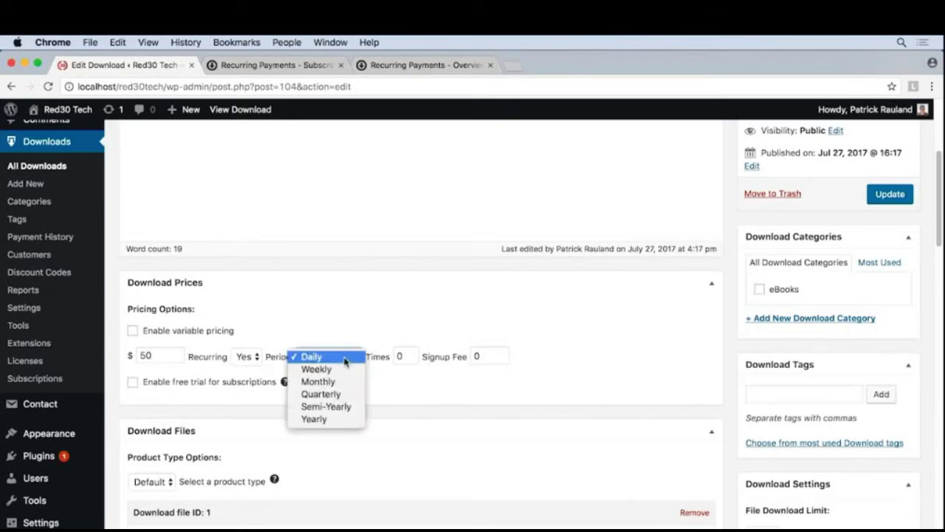
click(339, 419)
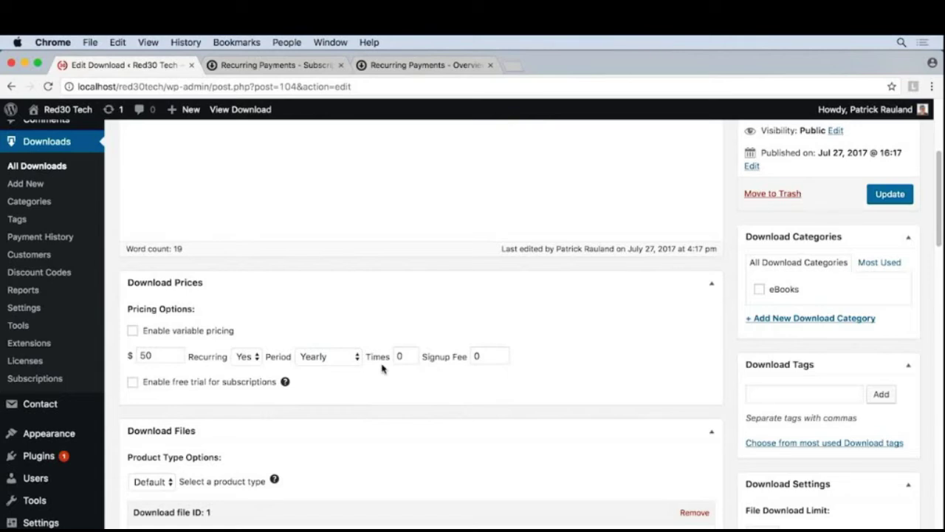
Try a Monthly period with 5 times for the recurring price.
click(338, 359)
click(322, 320)
click(398, 356)
text(5)
click(392, 380)
Return the recurring price to a Yearly period with 0 times.
click(356, 357)
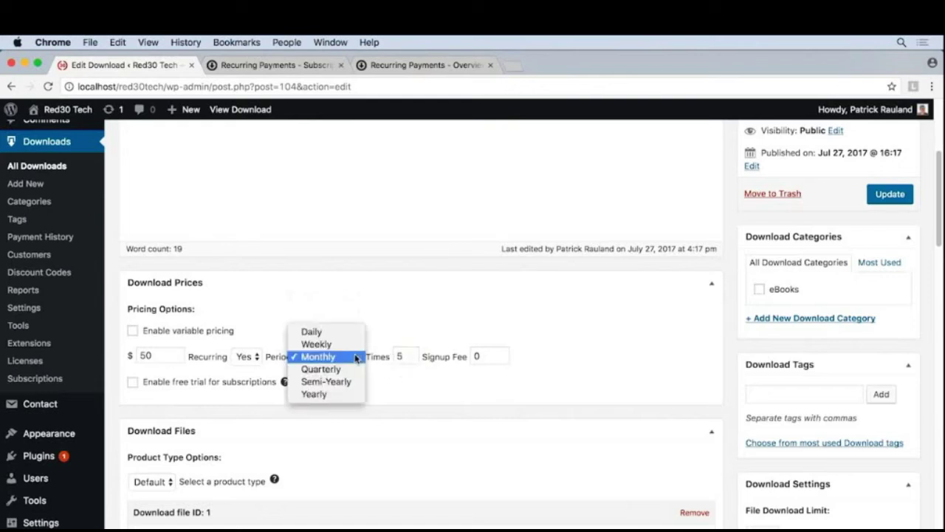
click(343, 393)
double_click(393, 357)
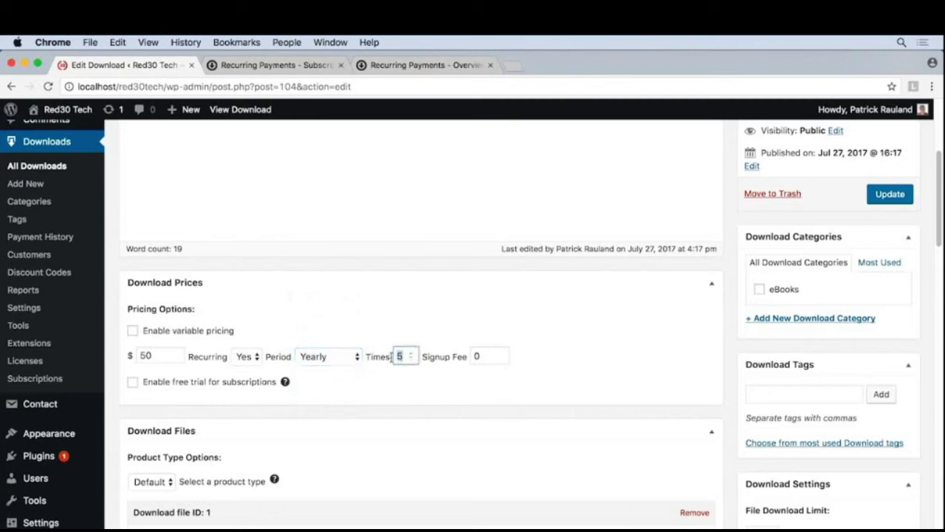
text(0)
click(369, 378)
Try a signup fee of -25 on the recurring price and reset the fee to 0.
click(466, 360)
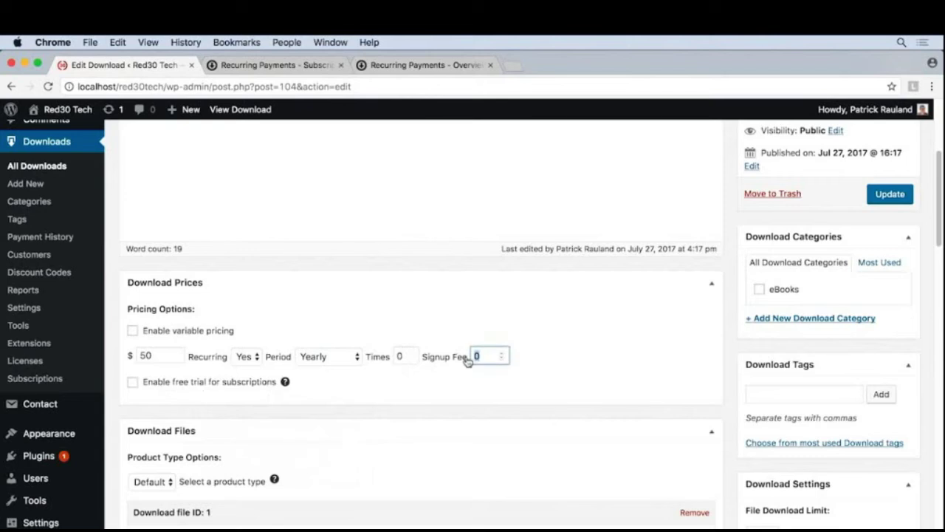
text(-25)
click(459, 381)
mouse_move(285, 382)
drag(496, 356, 454, 349)
text(0)
click(448, 383)
Update the Drone Controller Software download and view its product page on the site.
click(888, 196)
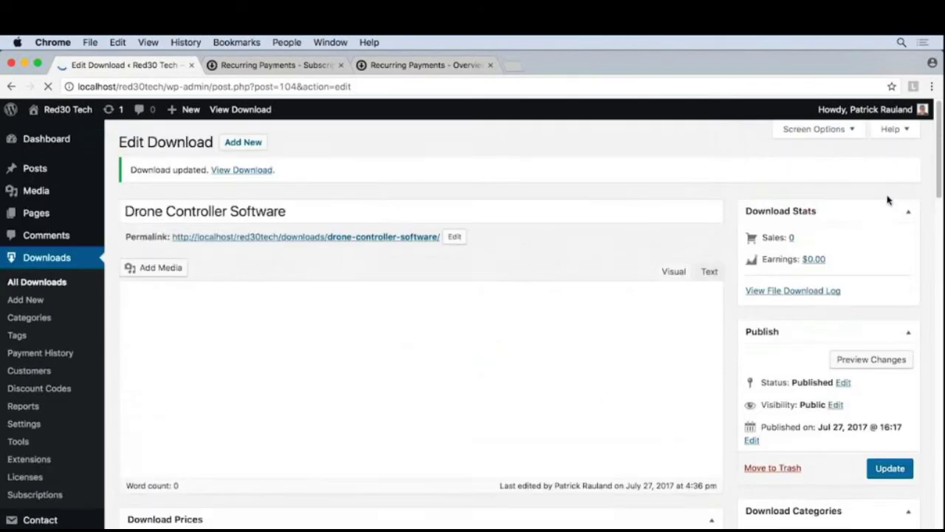
click(260, 171)
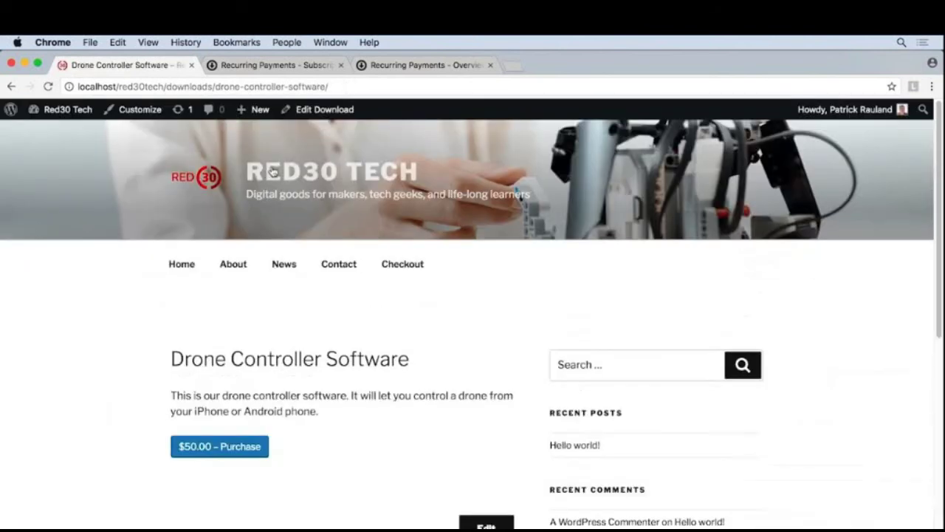
scroll(341, 370, down, 3)
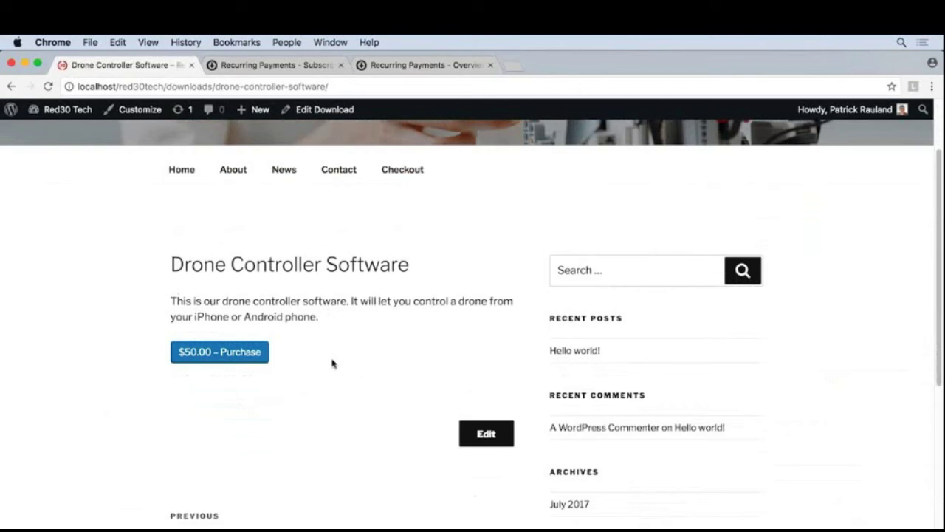
Add Drone Controller Software to the cart and proceed to checkout to check the item's billing terms.
click(200, 356)
click(200, 354)
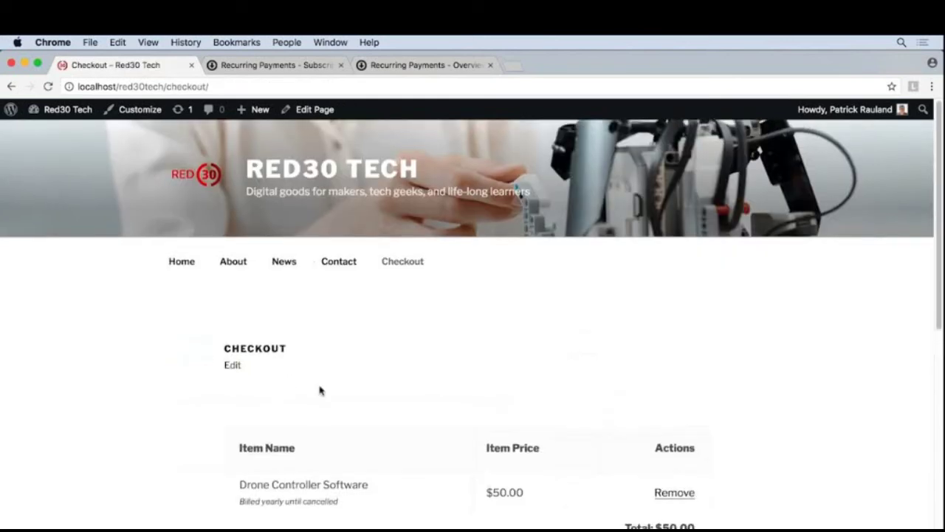
scroll(318, 388, down, 3)
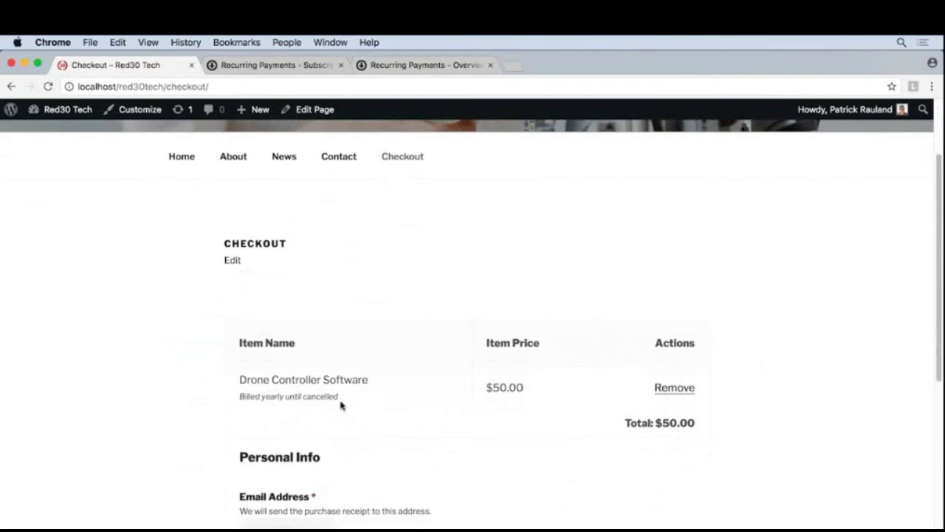
Return to the Drone Controller Software product page and review its description text.
click(11, 86)
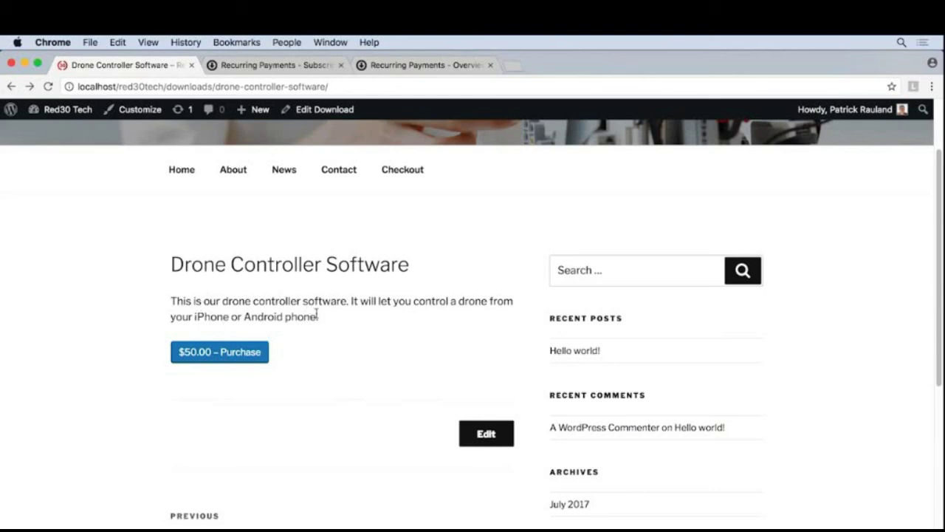
drag(323, 316, 169, 299)
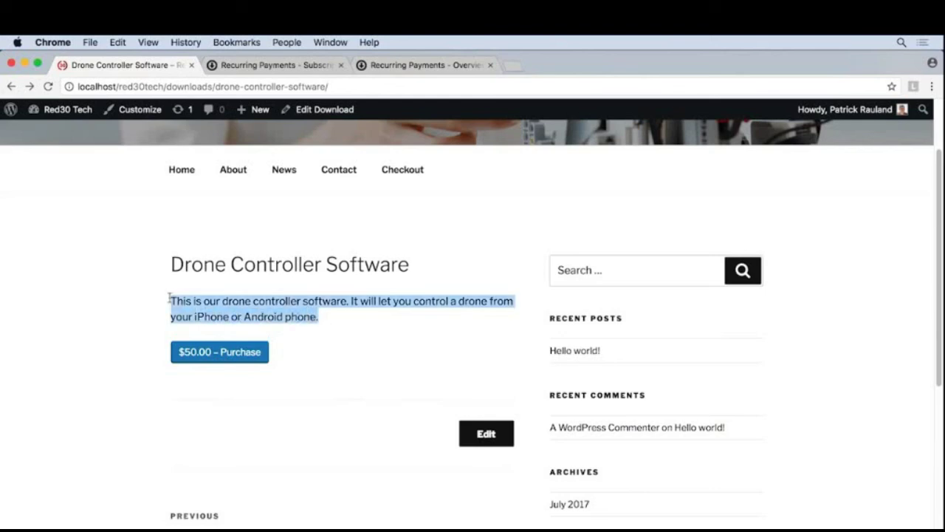
click(169, 299)
Open the Recurring Payments overview documentation and examine its pricing examples, primary features and supported payment gateways.
key(super+3)
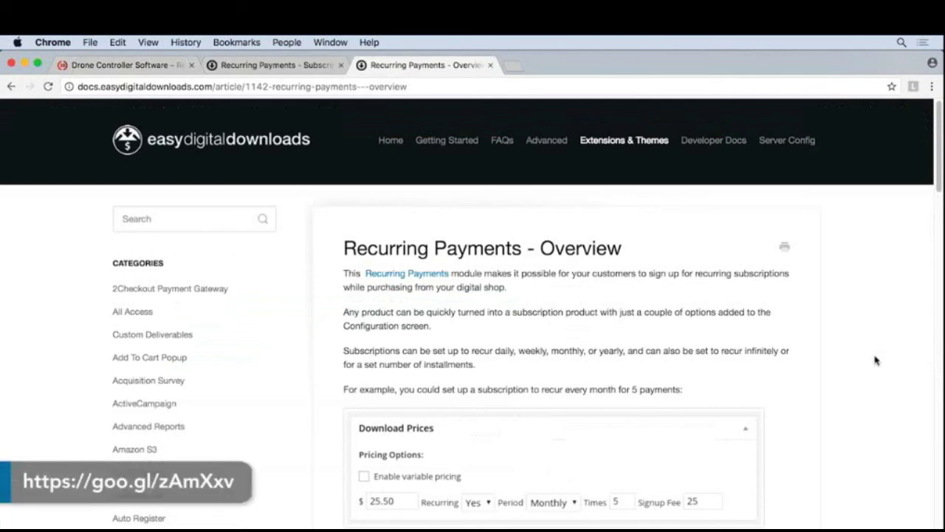
scroll(875, 360, down, 3)
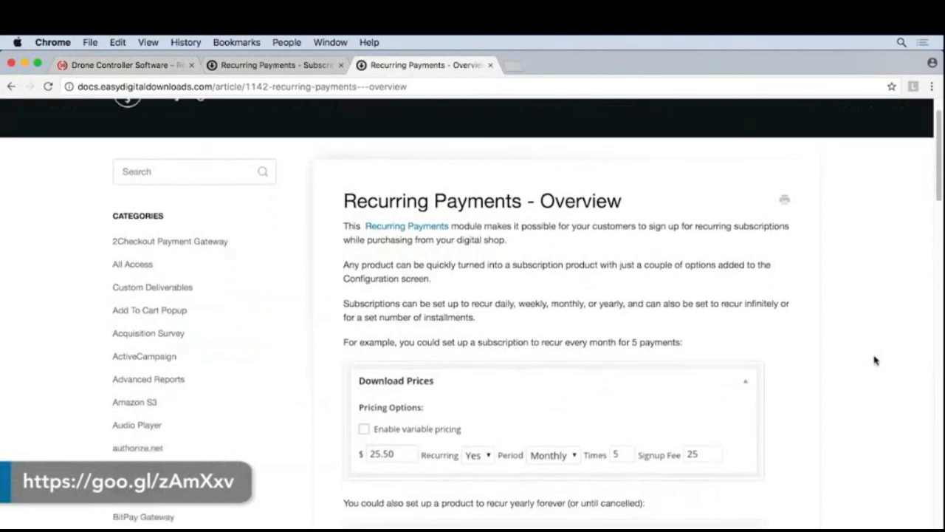
scroll(875, 359, down, 3)
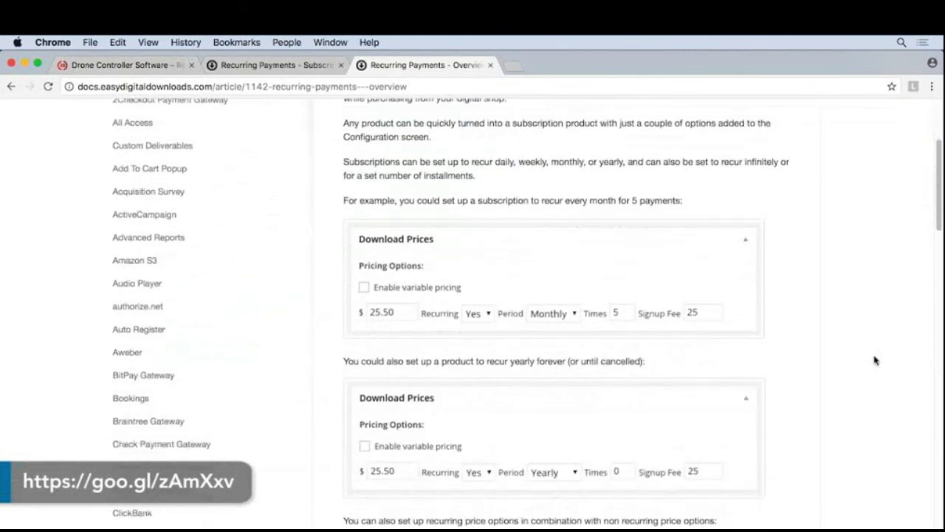
scroll(874, 360, down, 1)
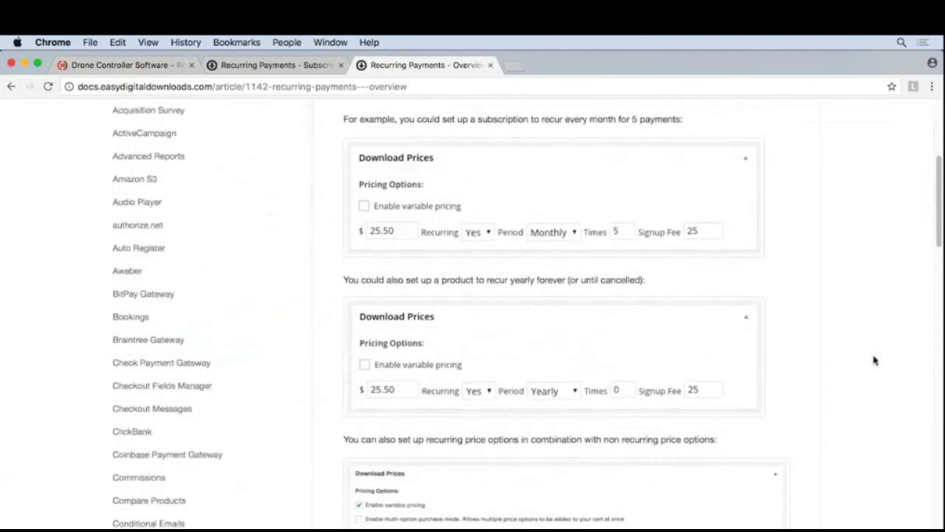
scroll(875, 359, down, 2)
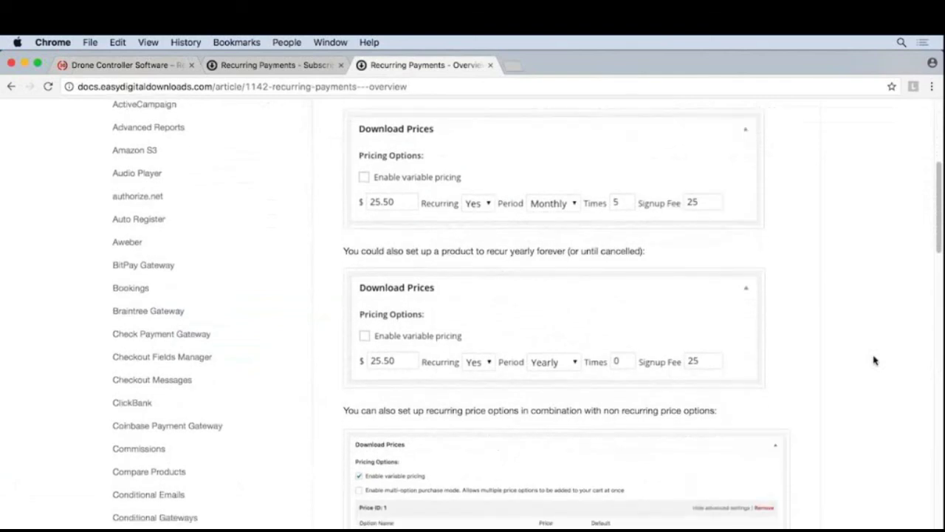
scroll(875, 359, down, 1)
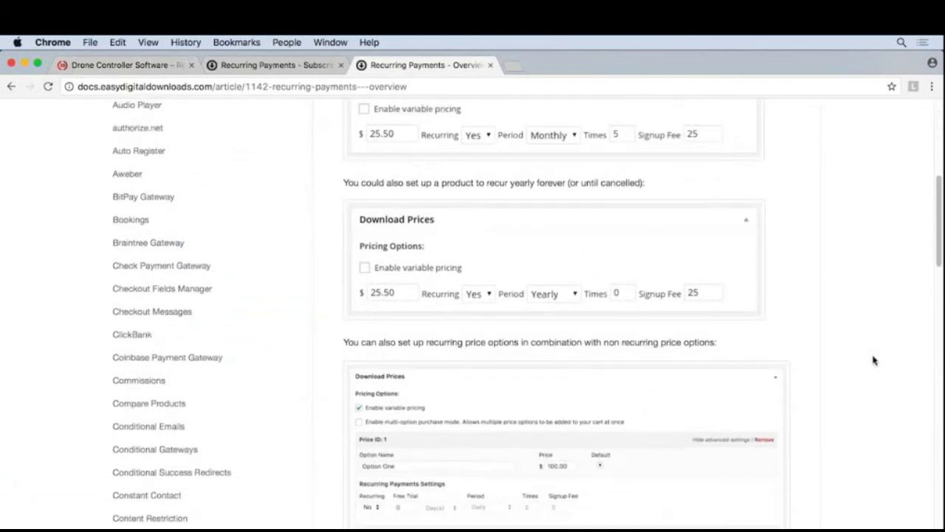
scroll(875, 360, down, 3)
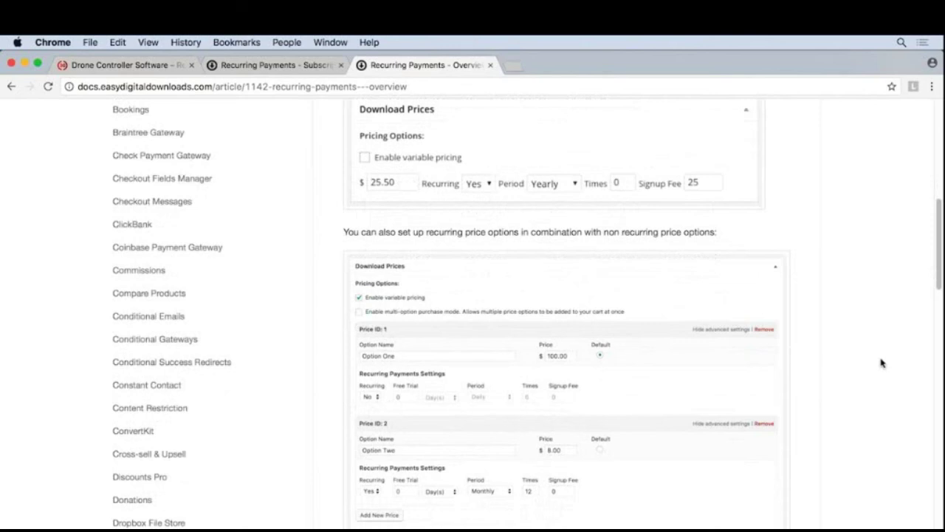
scroll(880, 365, down, 3)
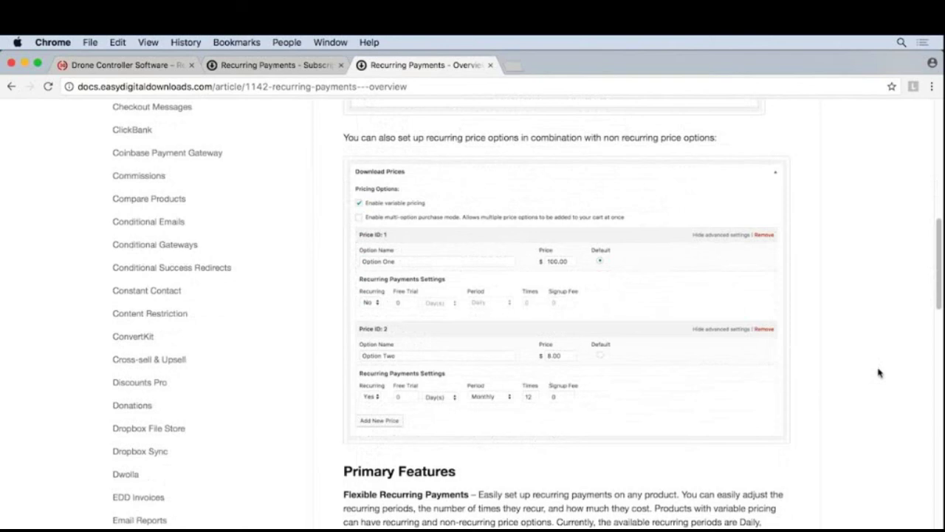
scroll(879, 372, down, 1)
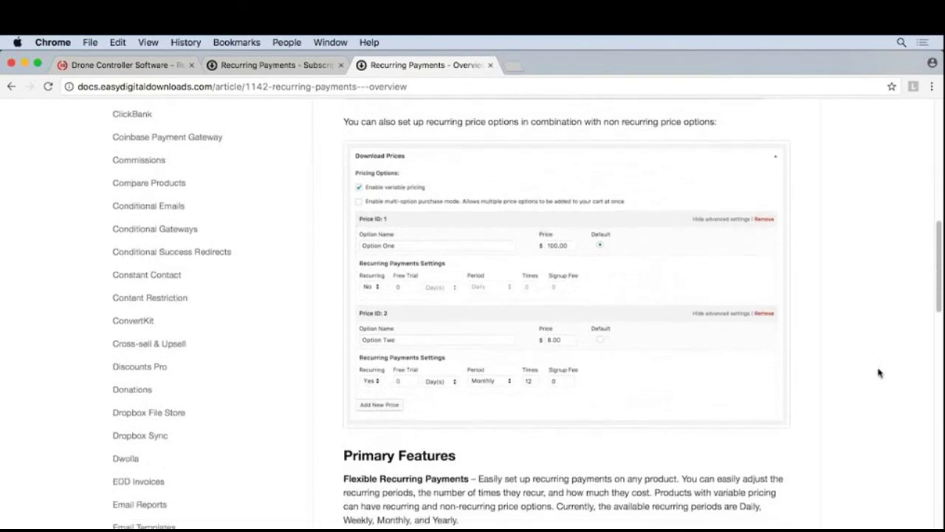
scroll(879, 373, down, 5)
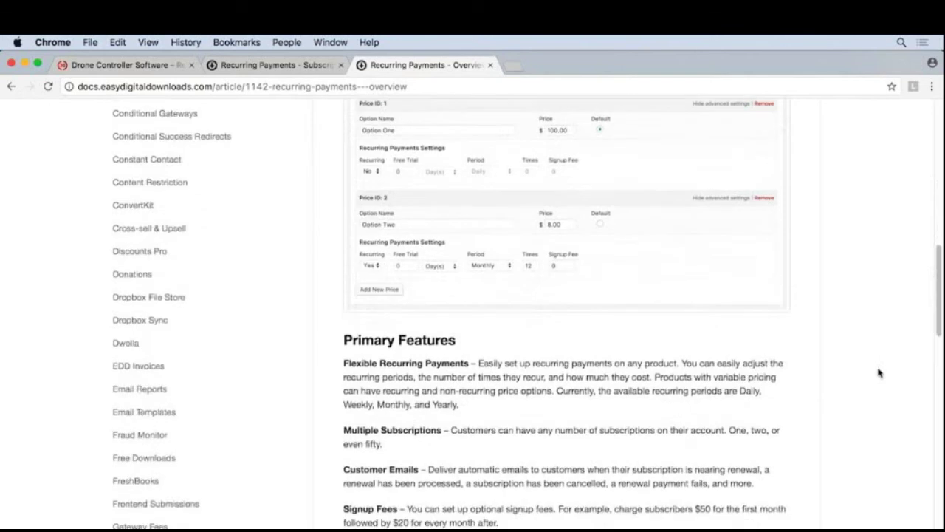
scroll(878, 372, down, 9)
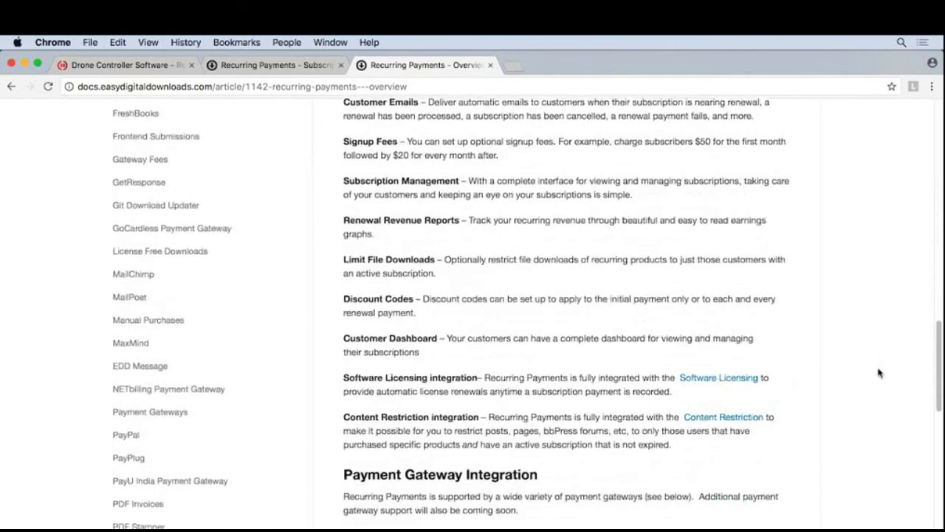
scroll(879, 372, down, 2)
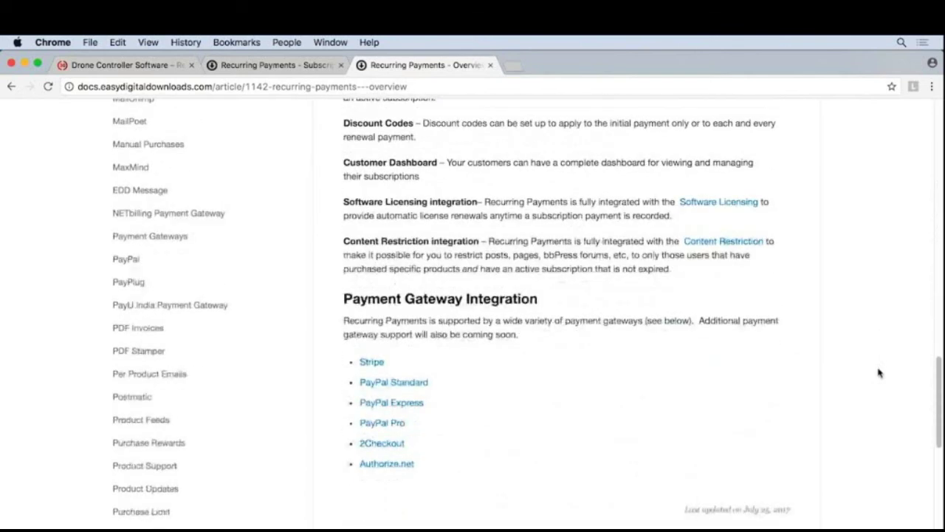